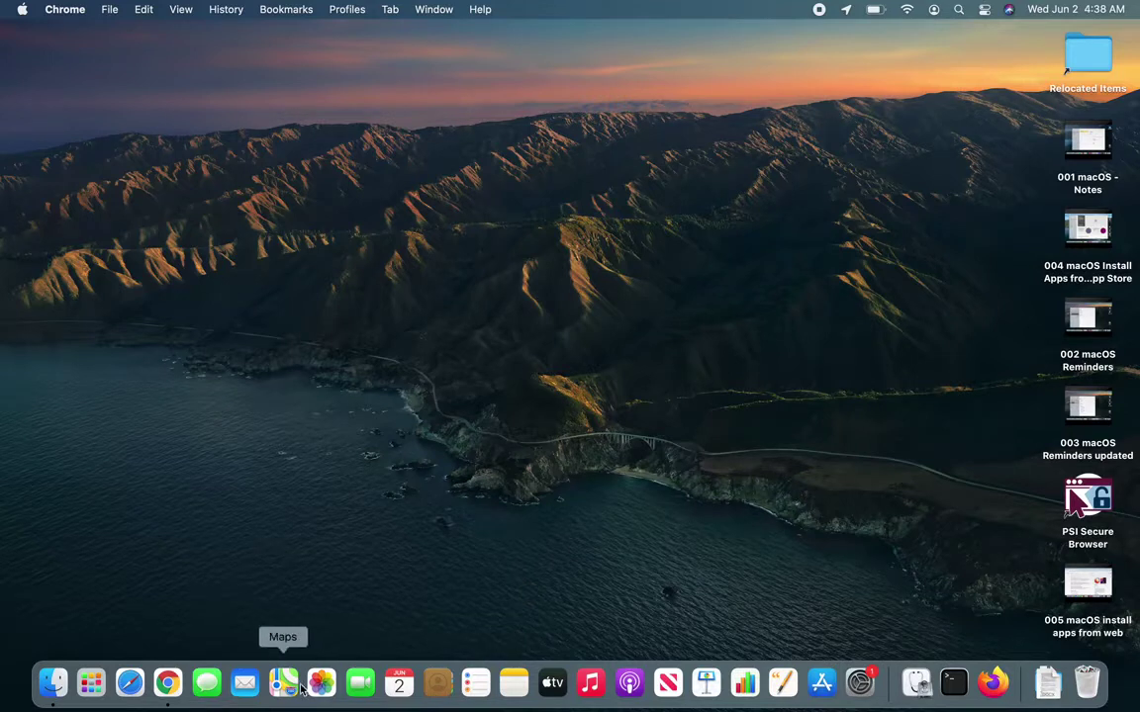
Minimize Chrome, go to System Preferences > Printers & Scanners, and start adding a printer.
click(168, 687)
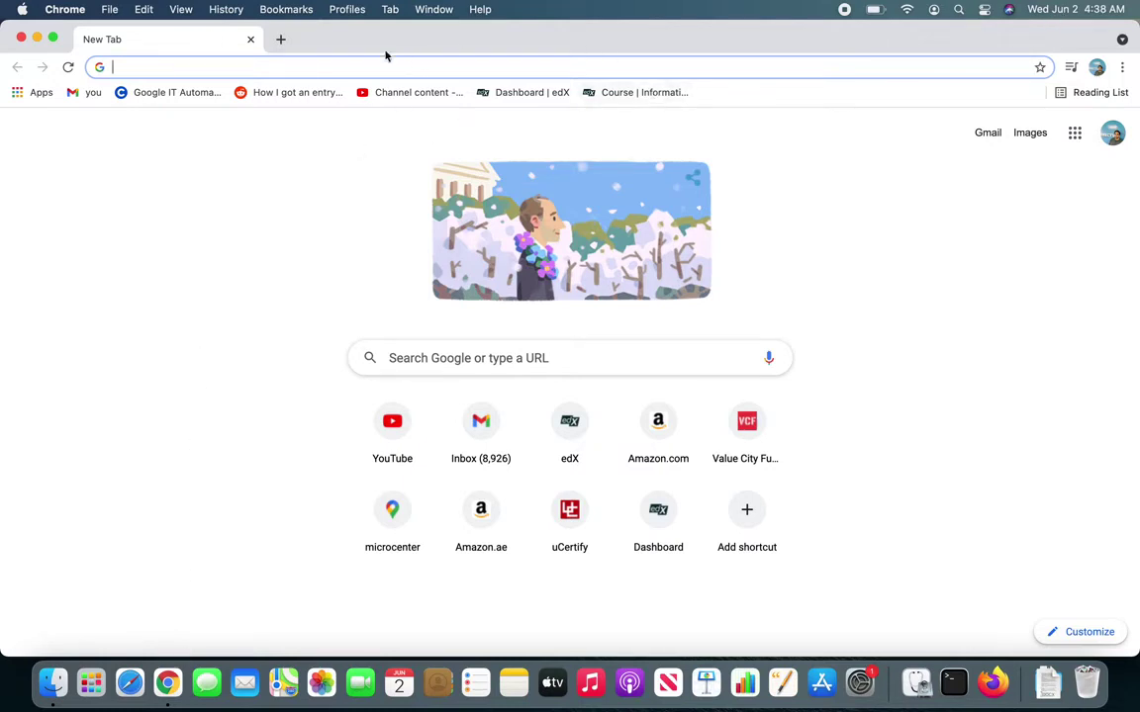
click(36, 38)
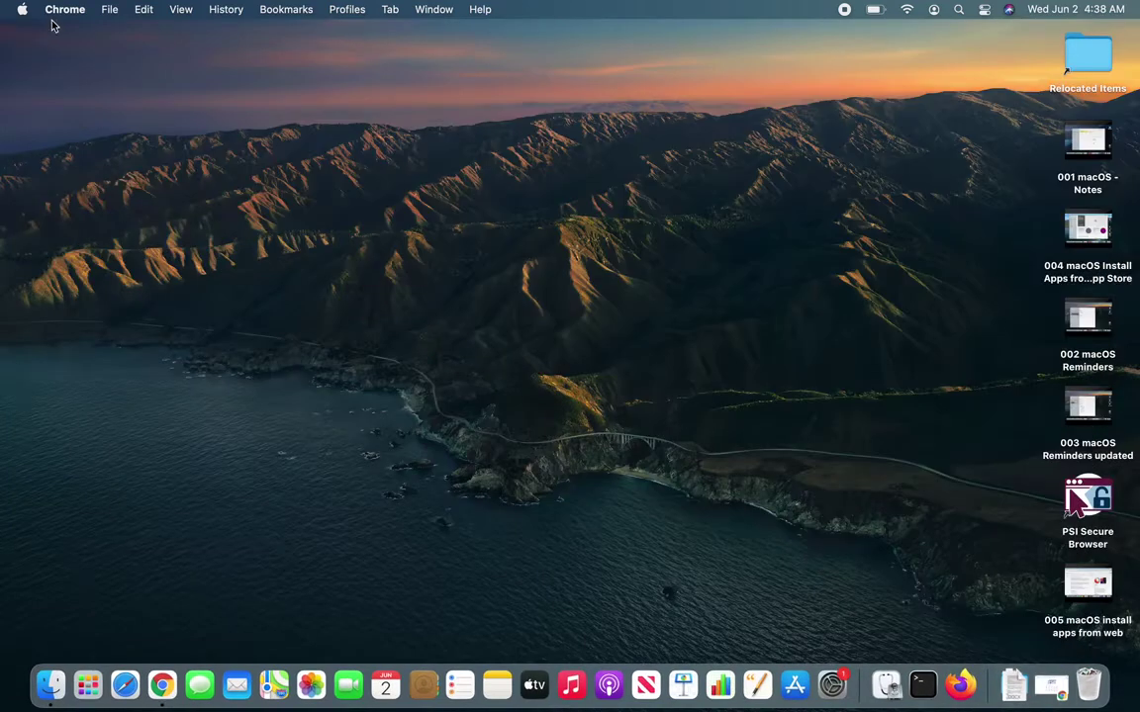
click(51, 12)
mouse_move(22, 10)
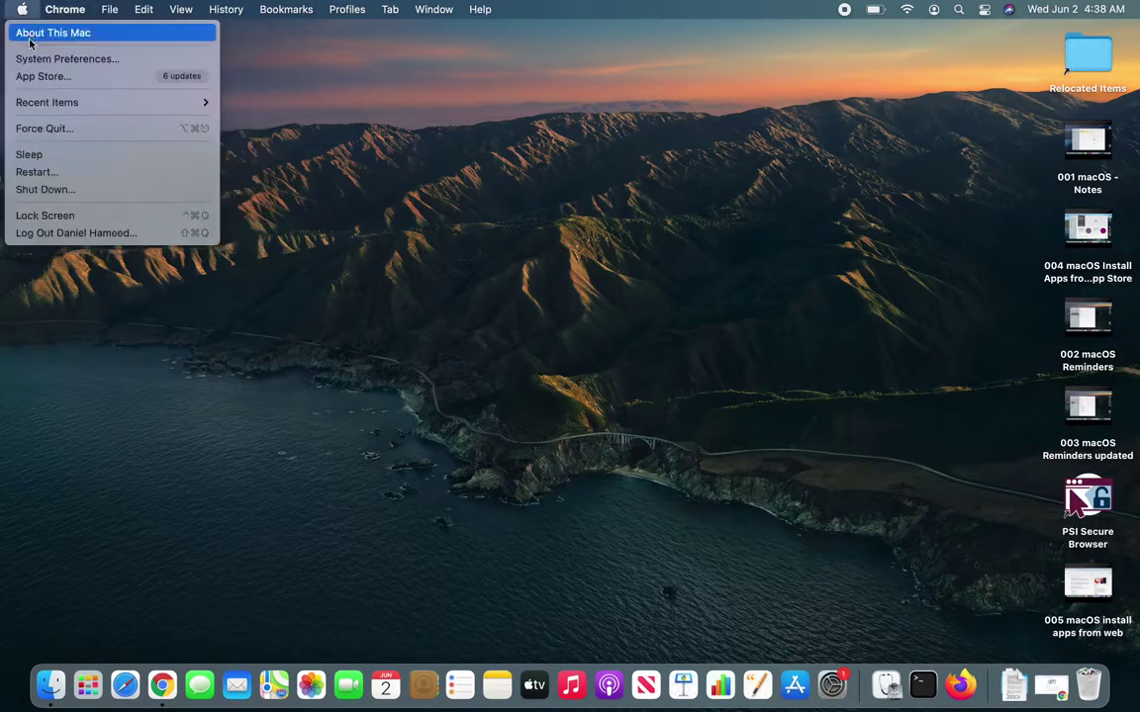
click(31, 59)
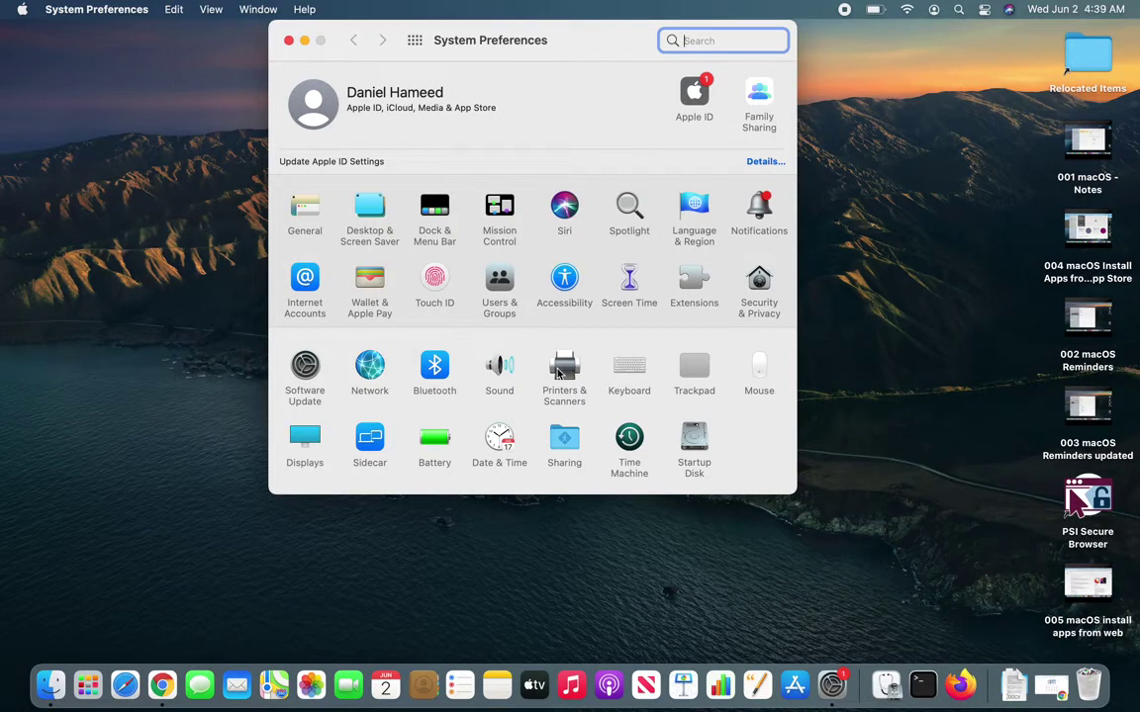
click(557, 371)
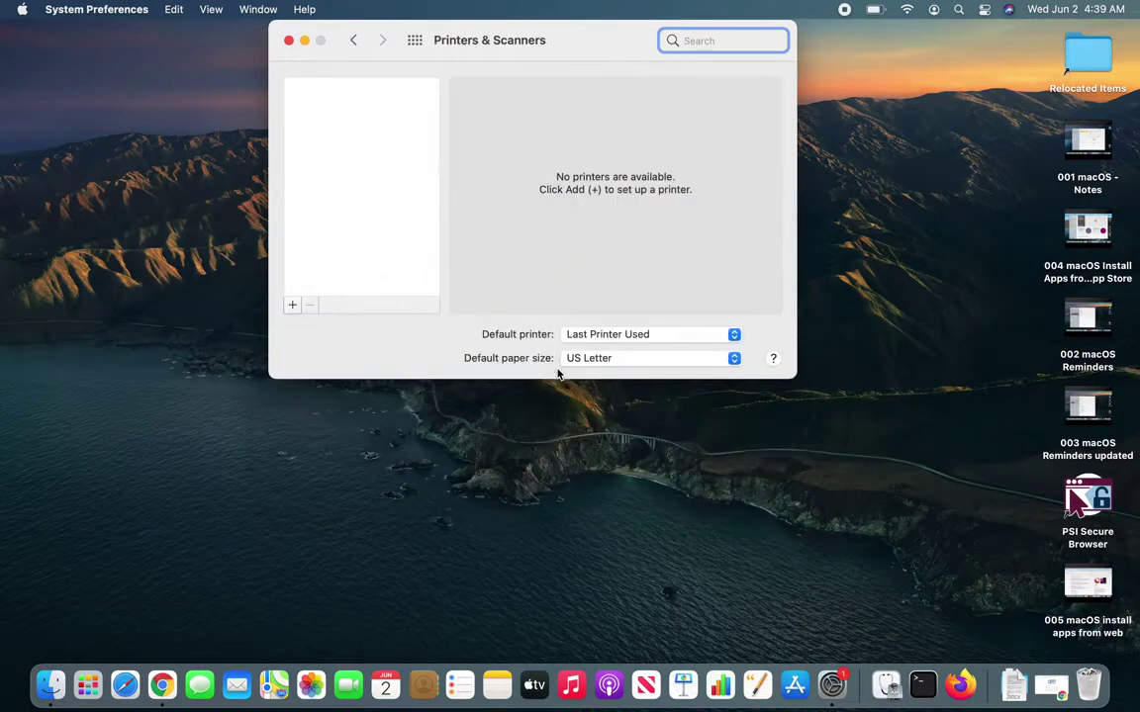
click(292, 306)
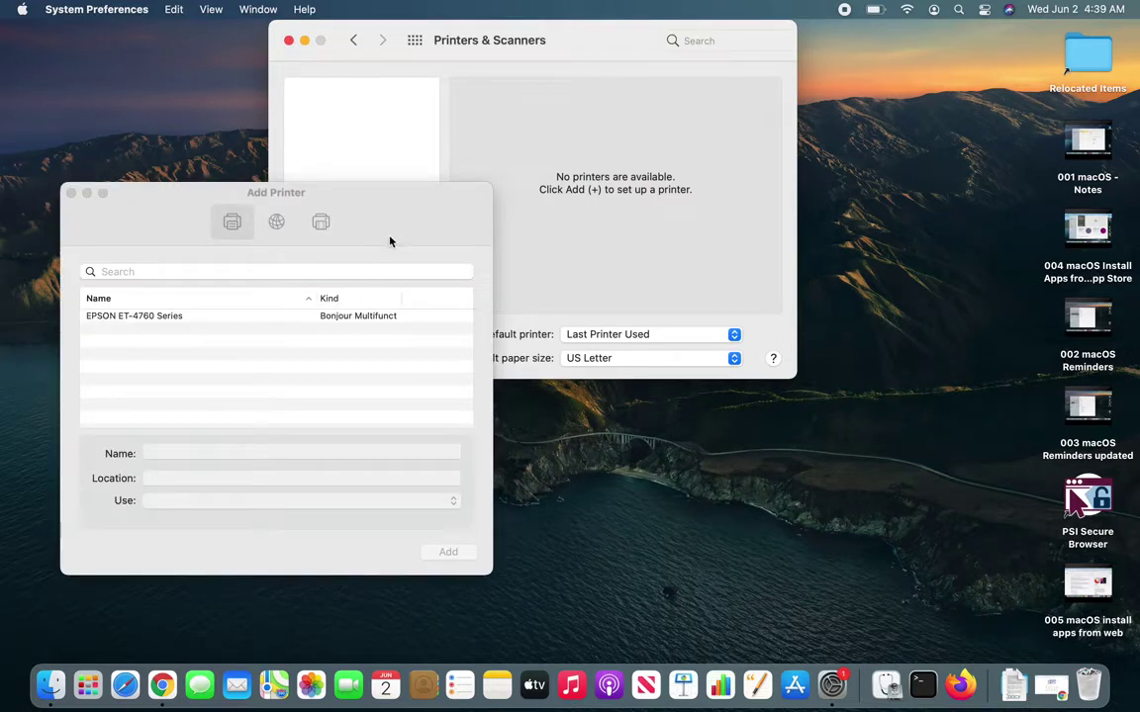
Select the EPSON ET-4760 Series in the Add Printer dialog and add it.
drag(401, 193, 460, 93)
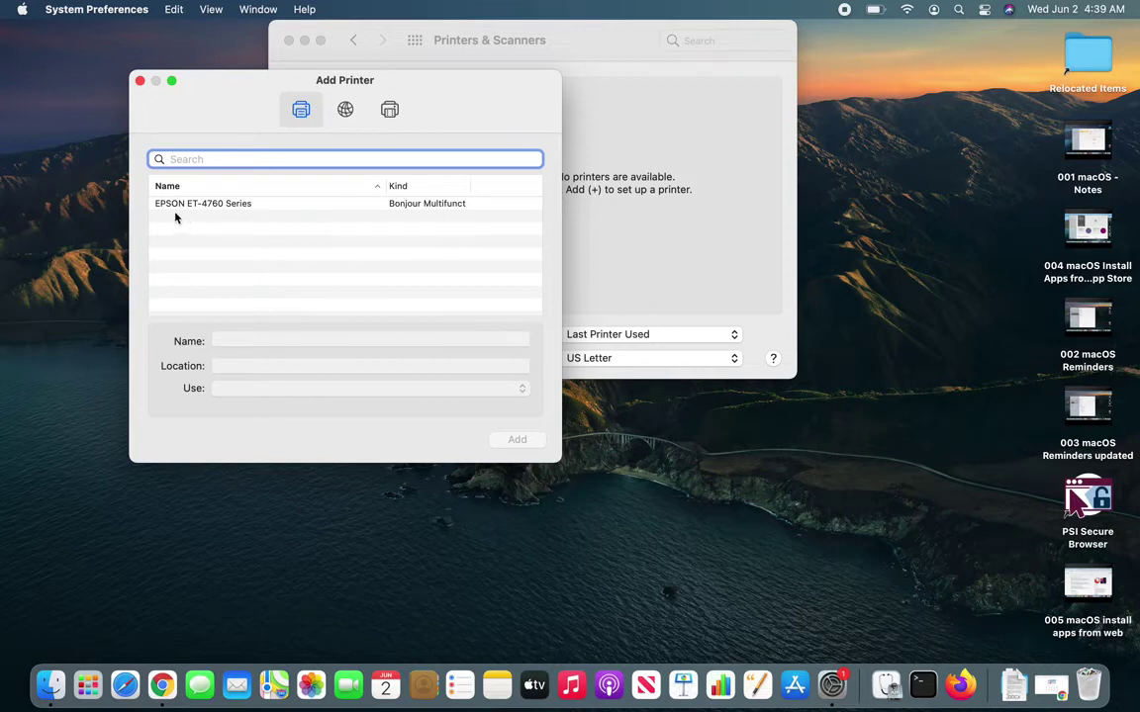
click(212, 205)
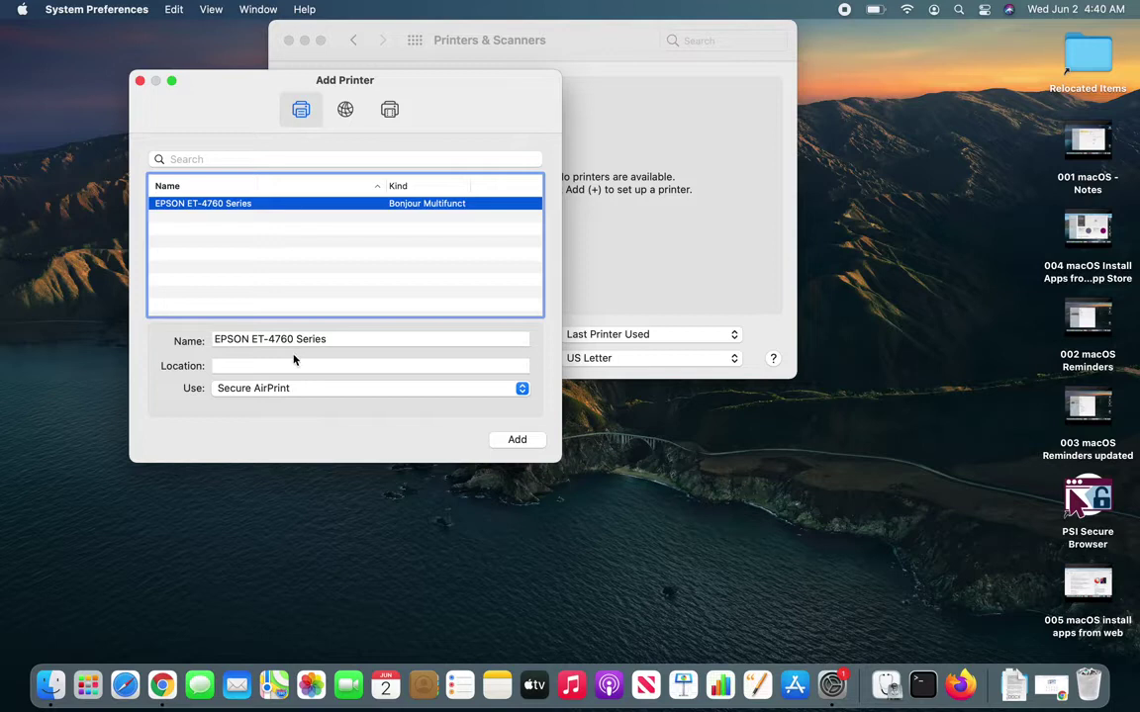
click(514, 440)
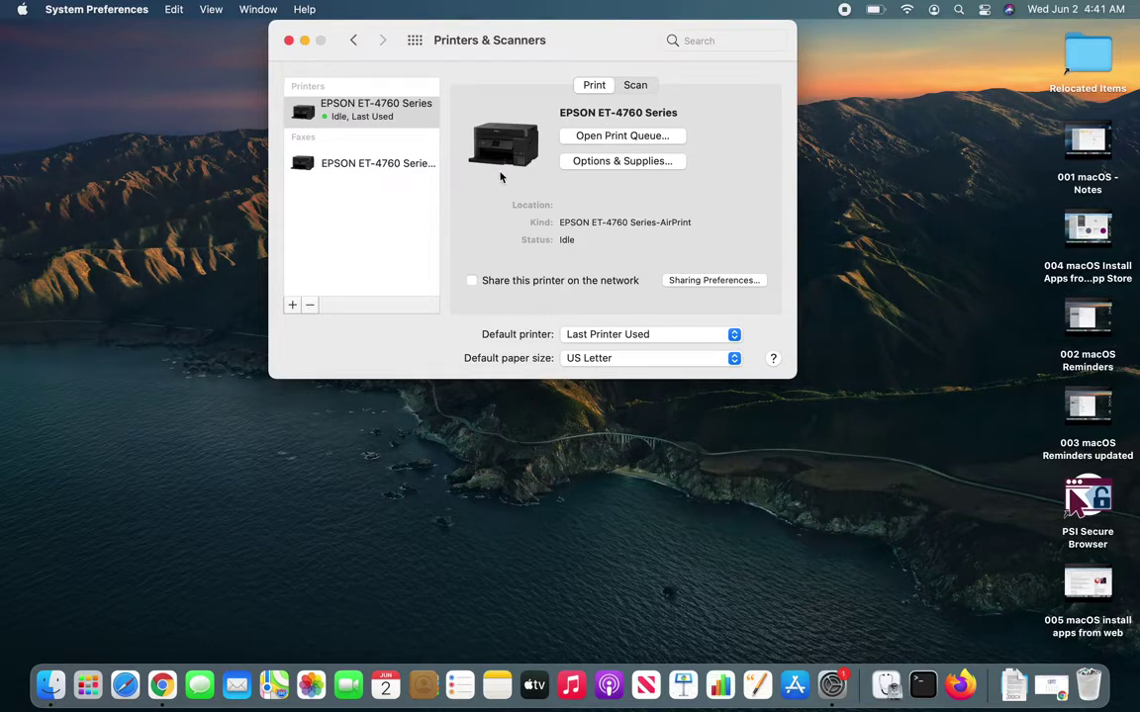
Close System Preferences once the EPSON ET-4760 Series is listed as Idle.
click(289, 40)
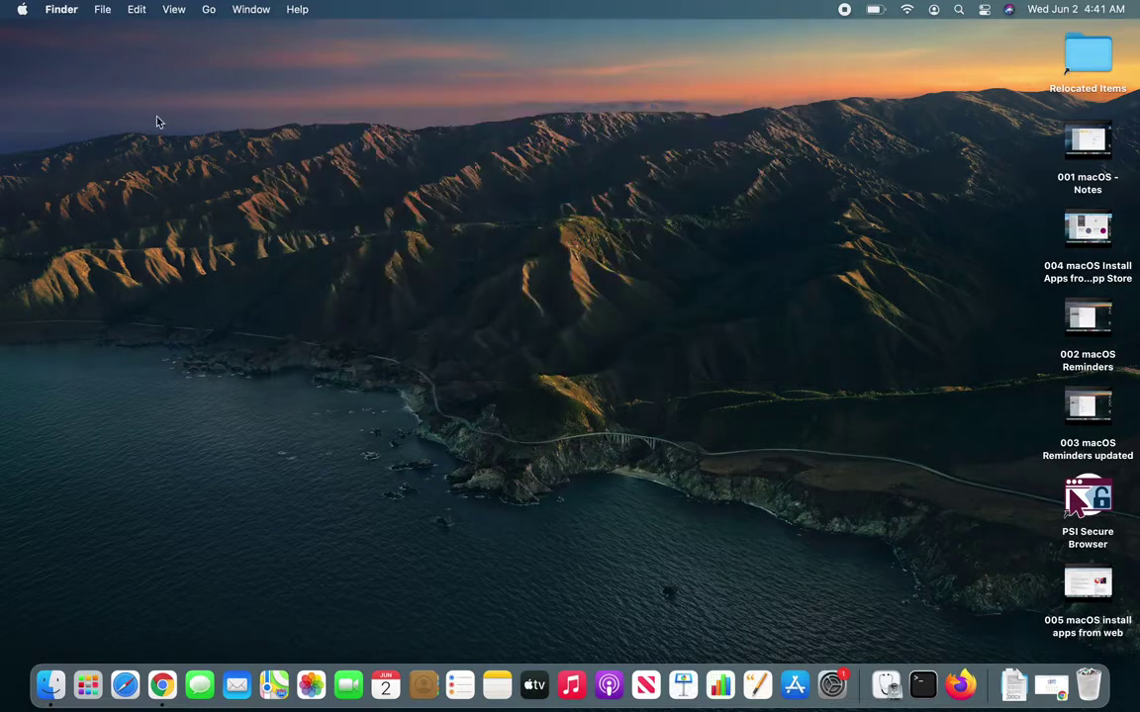
Open a new Chrome window and bring up the Print dialog from the File menu.
click(161, 684)
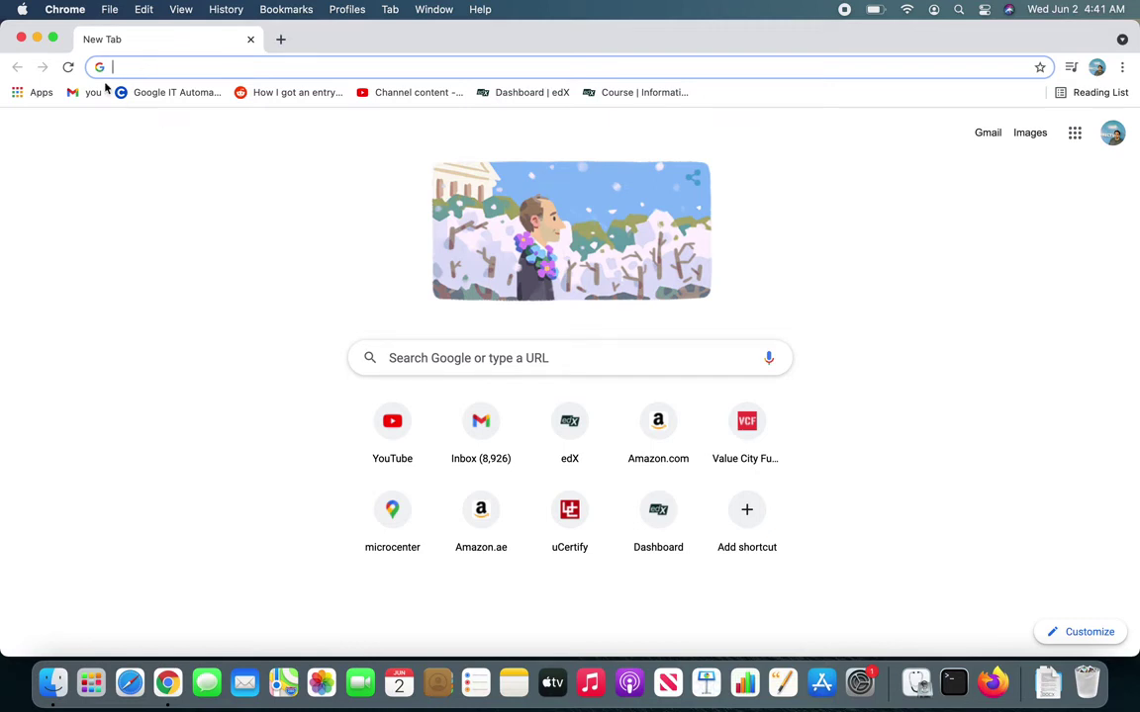
click(109, 12)
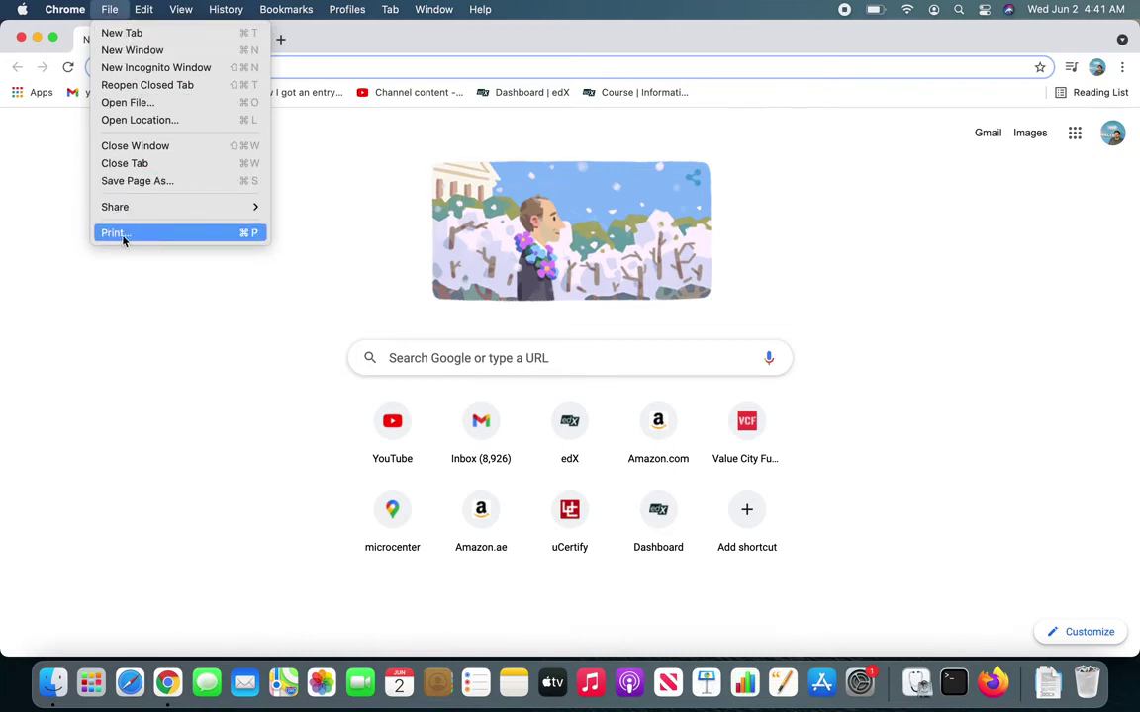
click(247, 237)
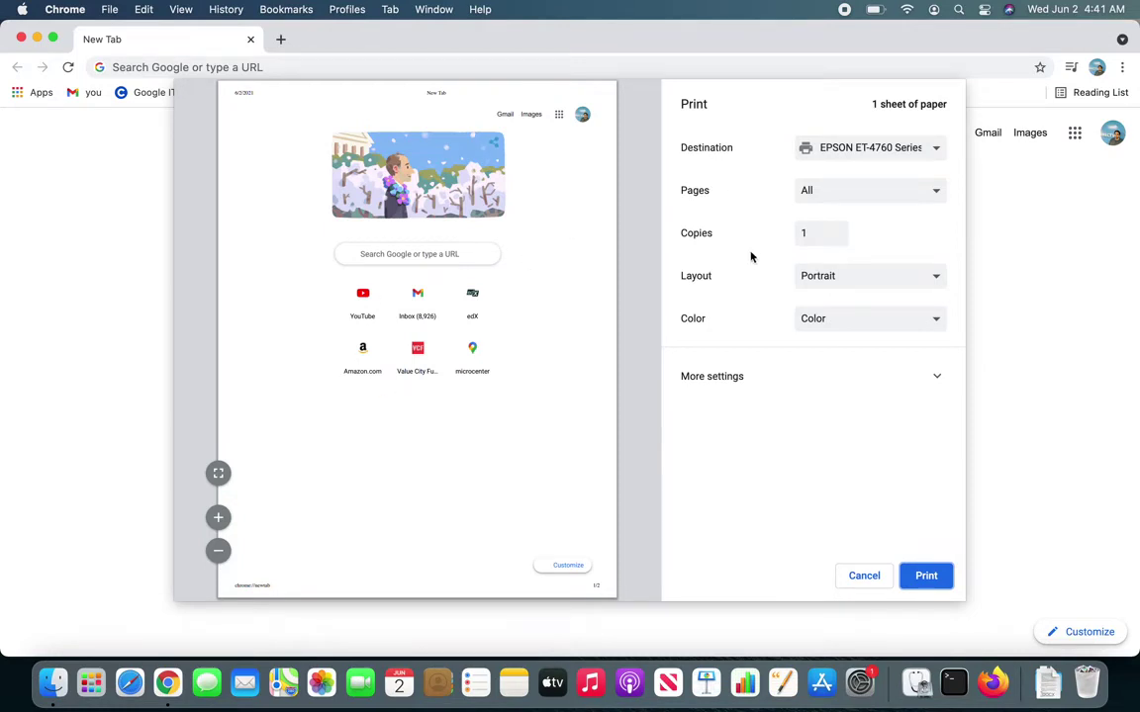
Keep EPSON ET-4760 Series as the destination and All pages selected.
click(860, 151)
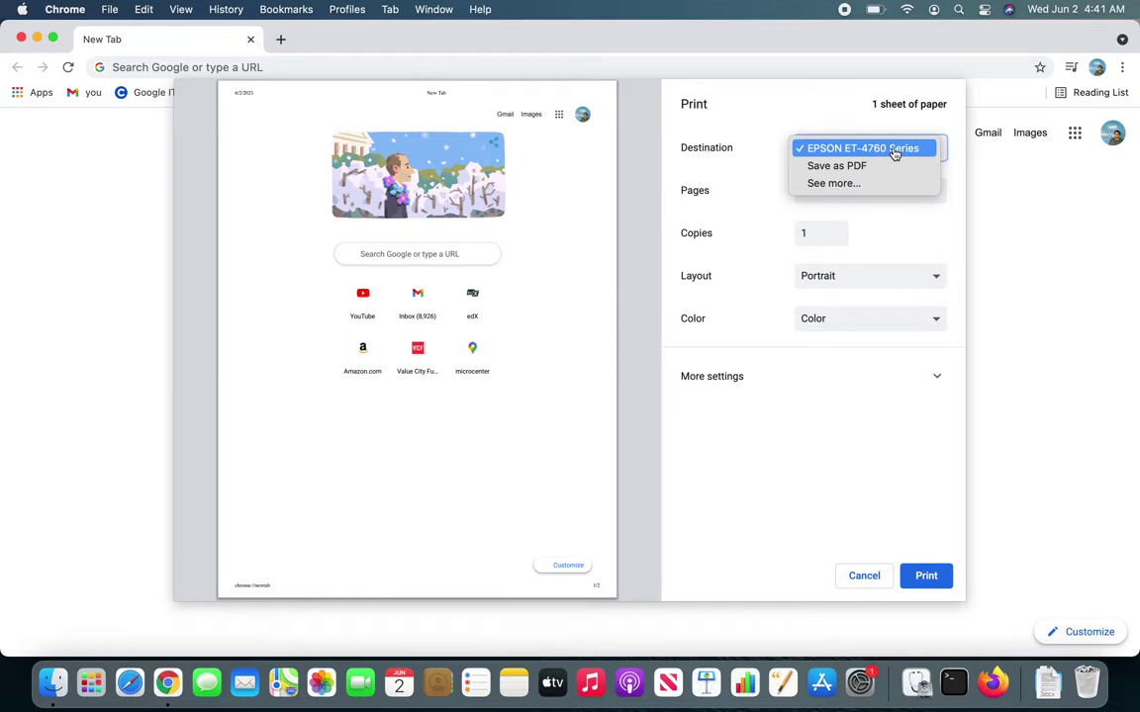
click(893, 150)
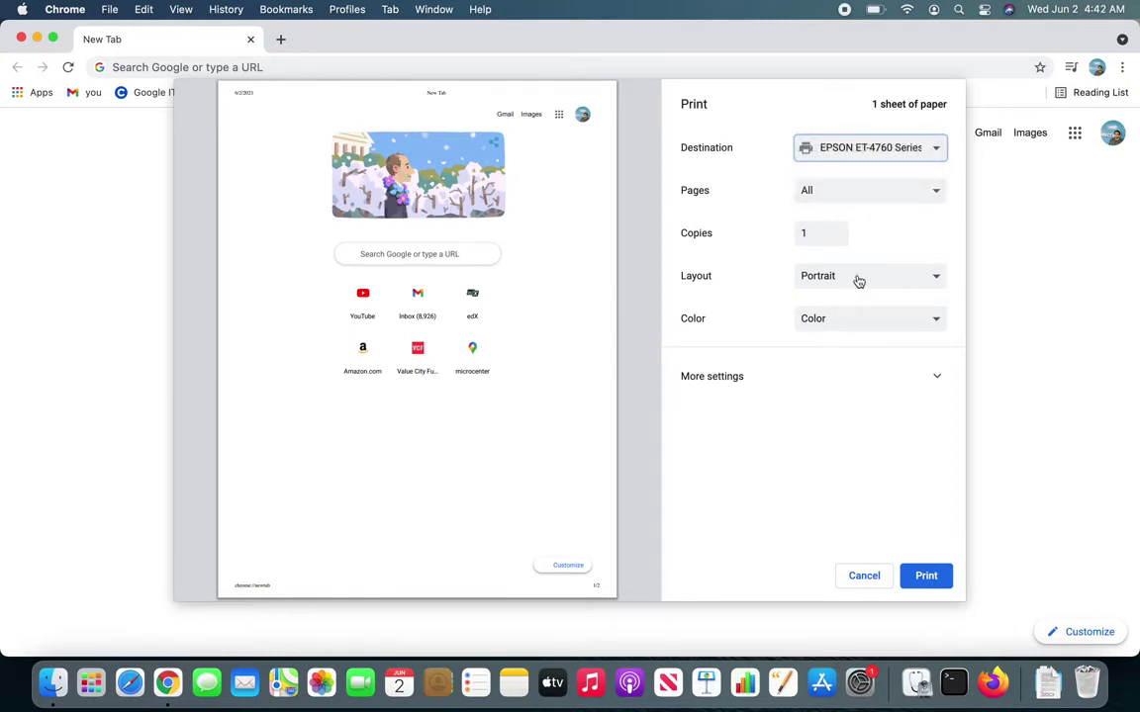
click(842, 205)
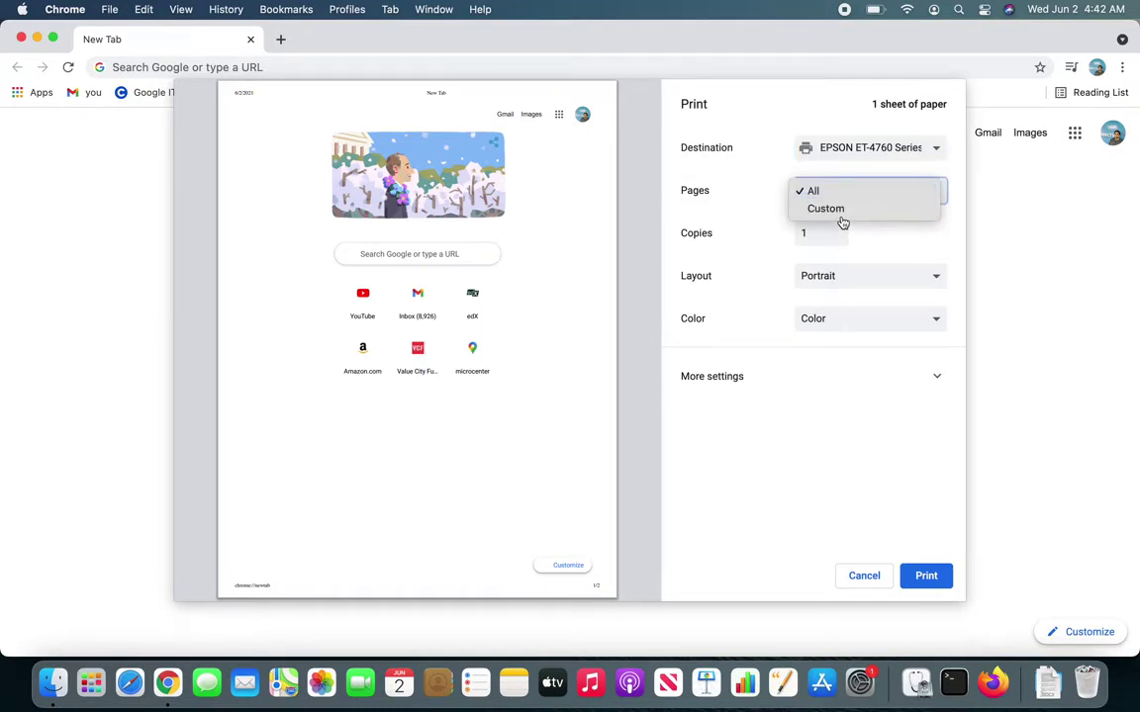
click(746, 200)
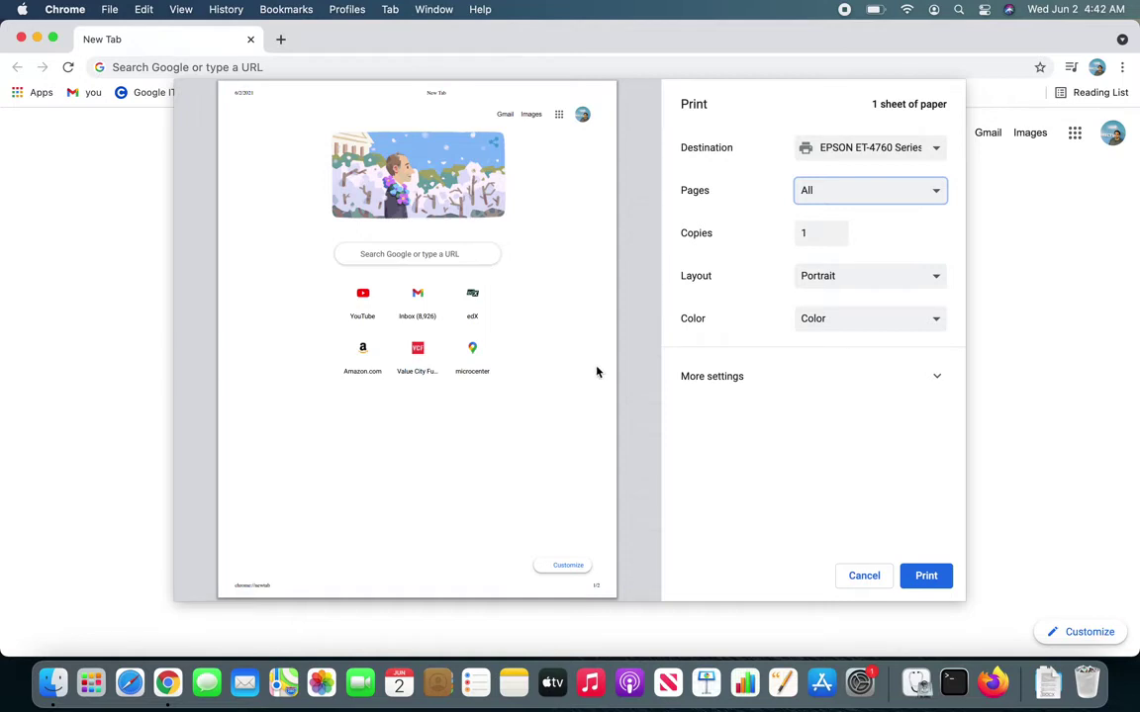
Keep Portrait layout and Color mode, and expand More settings.
click(845, 283)
click(845, 279)
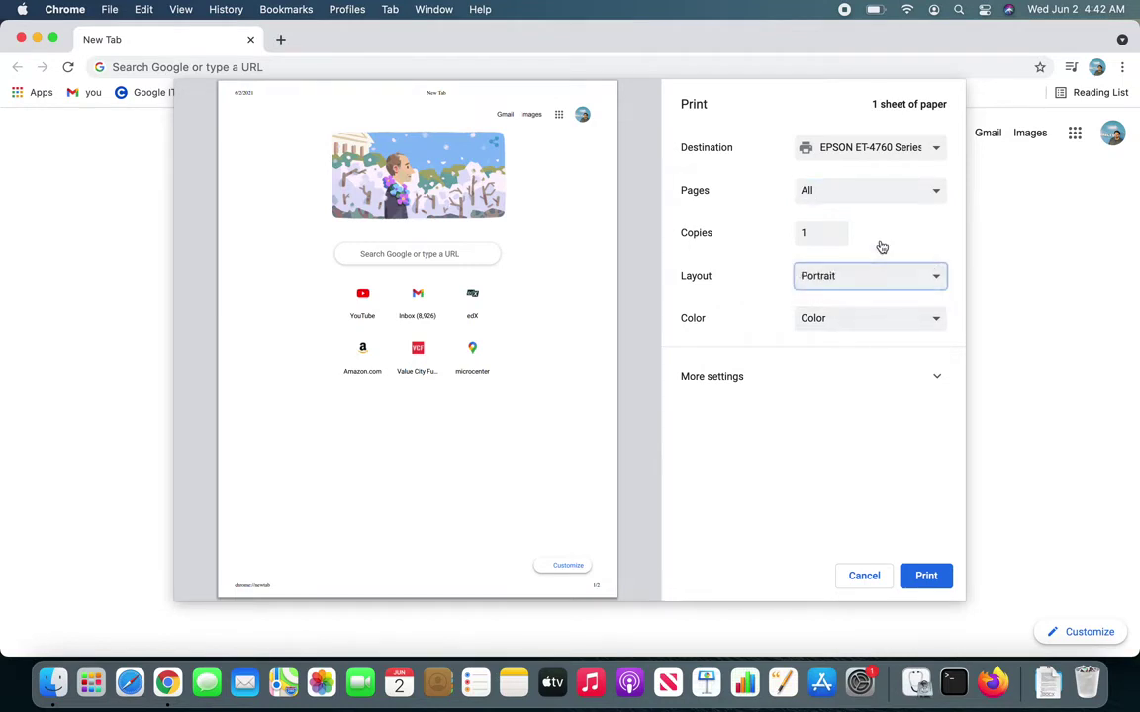
click(842, 331)
click(842, 331)
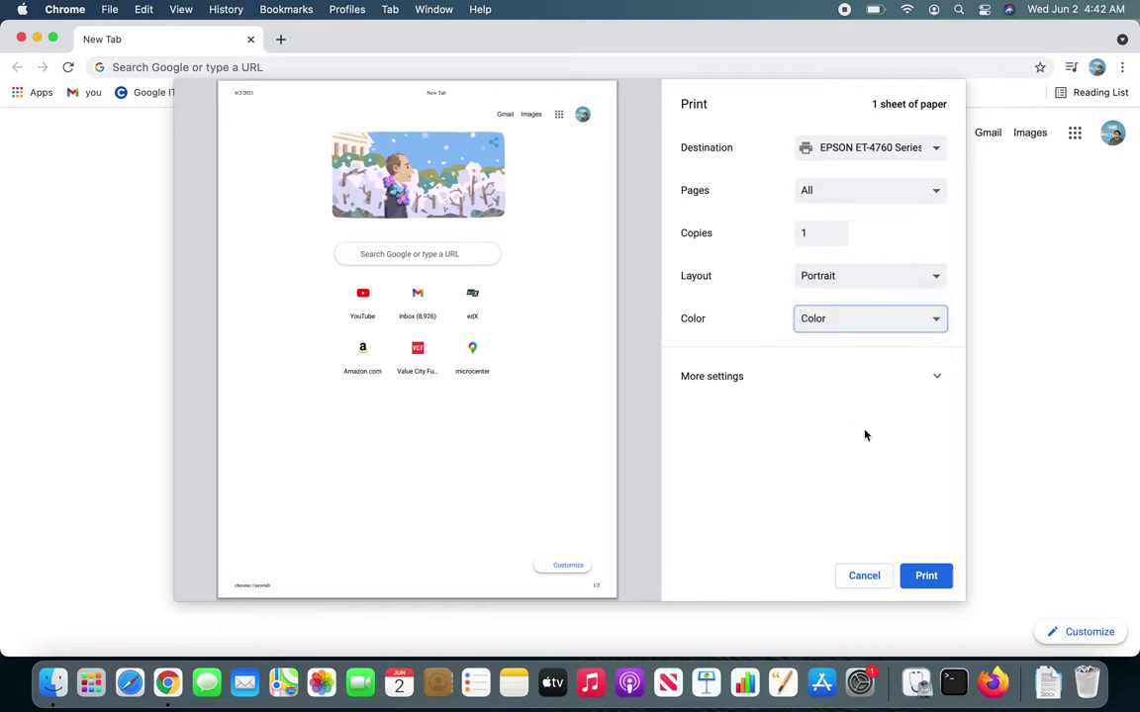
click(850, 393)
scroll(850, 393, down, 5)
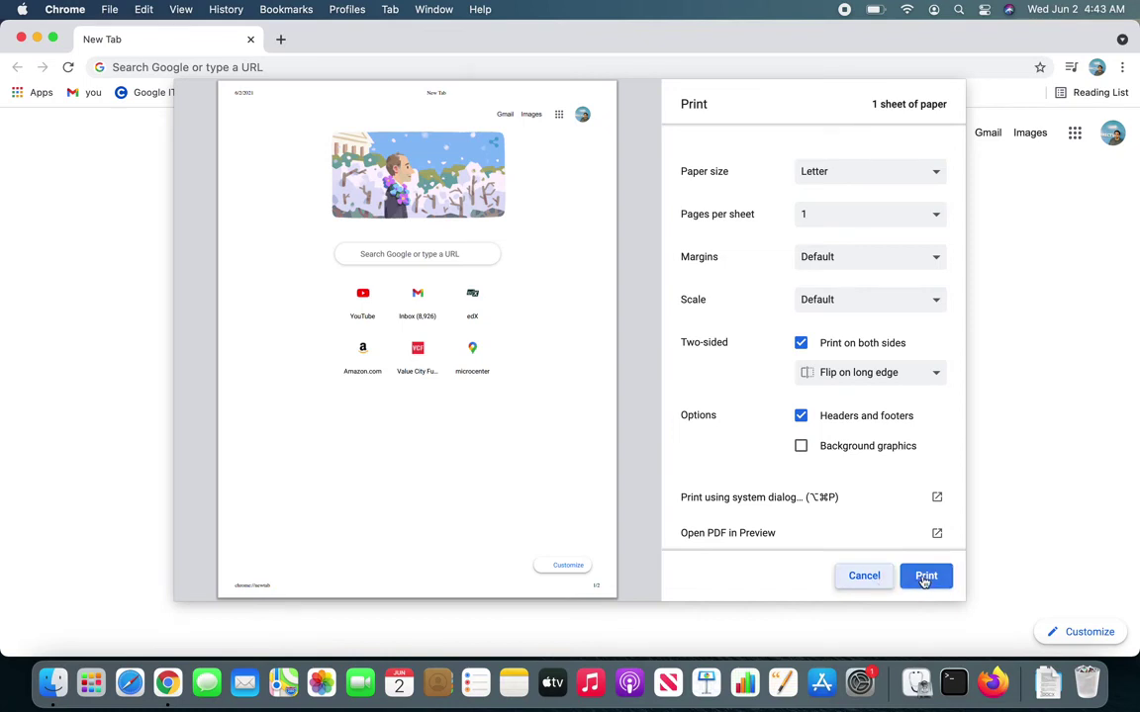
Submit the New Tab page to the EPSON ET-4760 Series, two-sided on Letter paper.
click(847, 583)
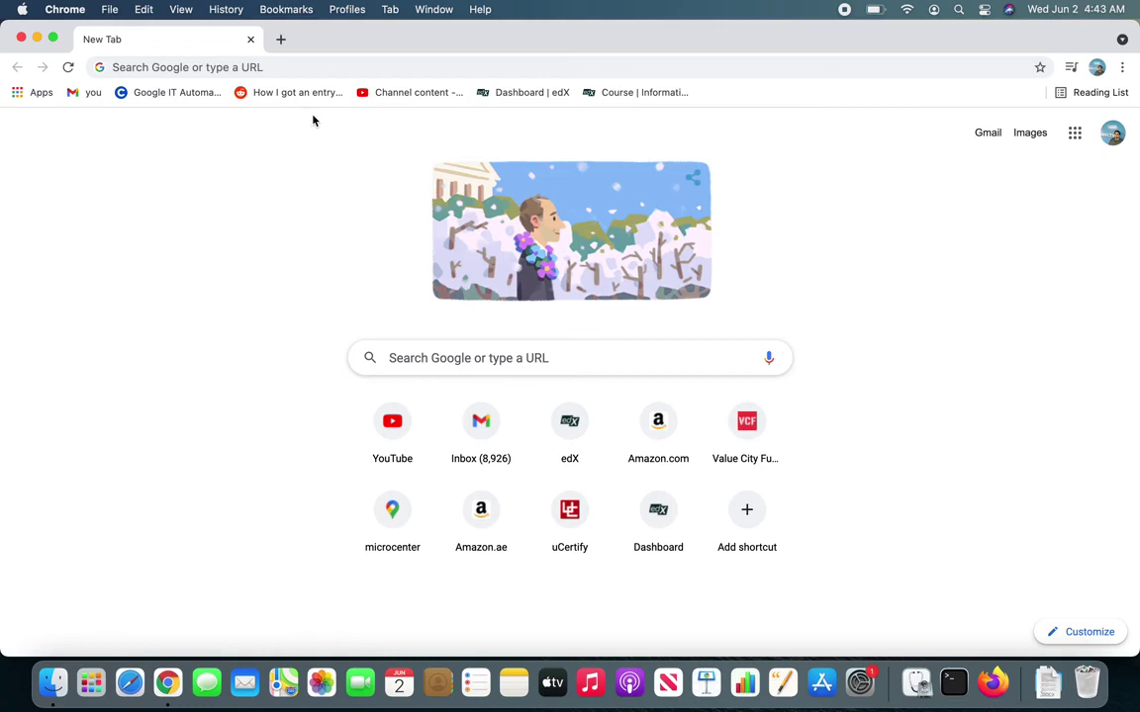
Search Google for 'epson' and open Epson's official site from the results.
click(364, 66)
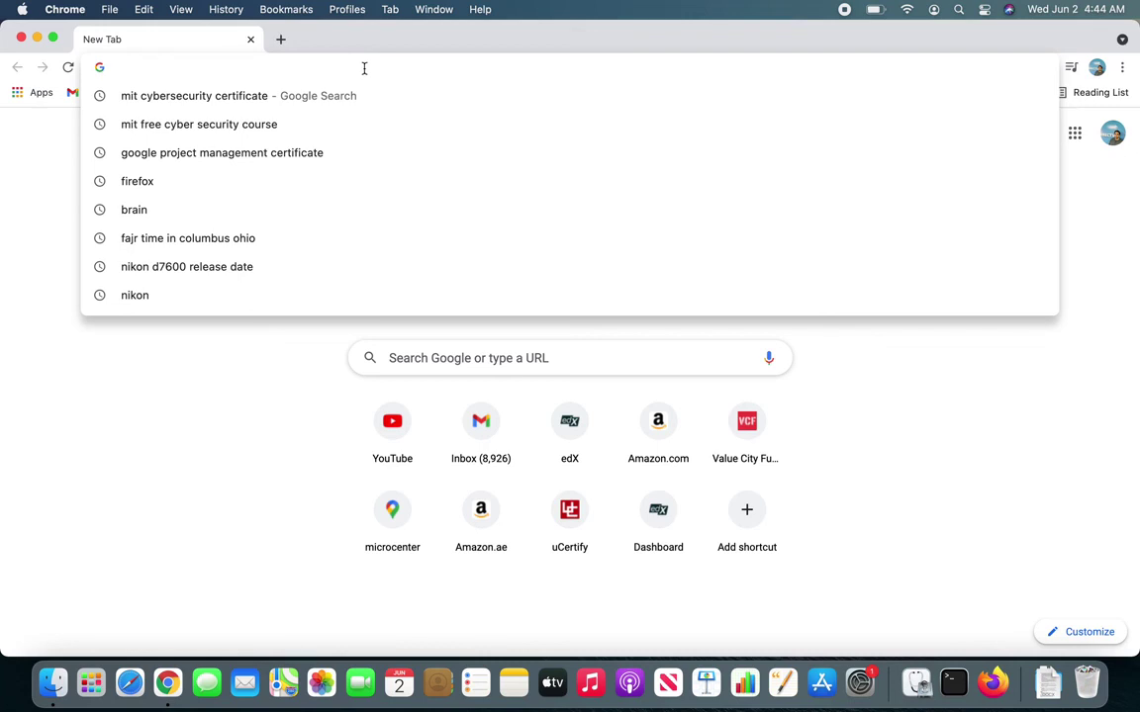
text(epson)
key(Return)
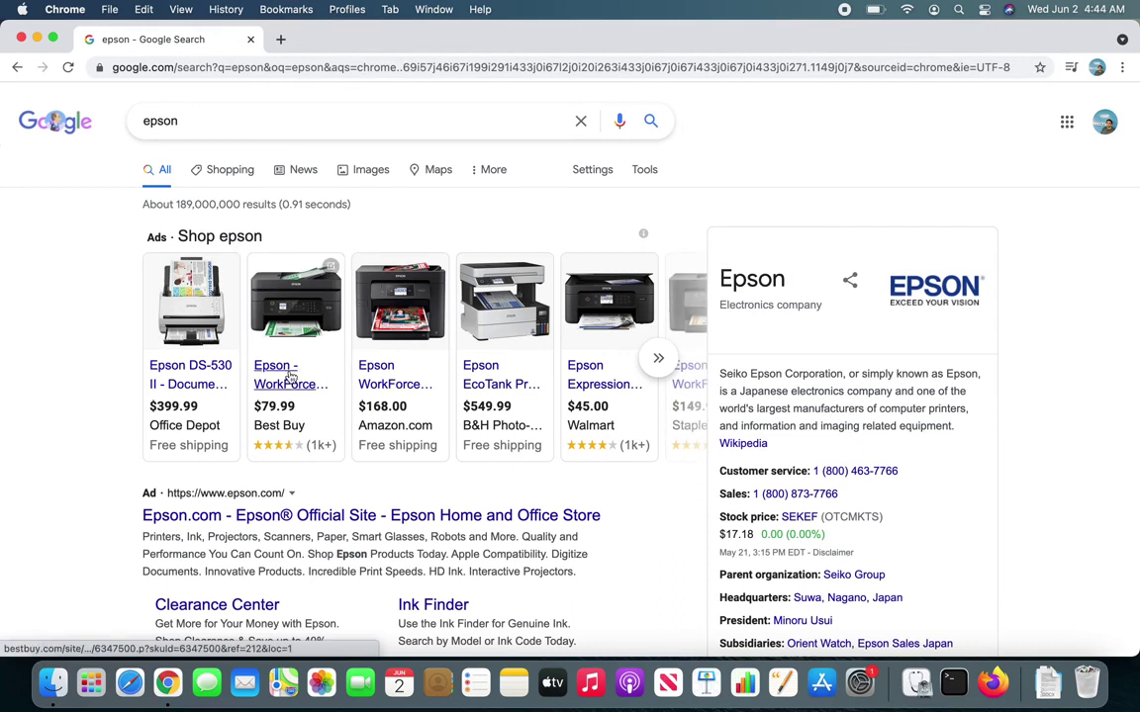
click(256, 515)
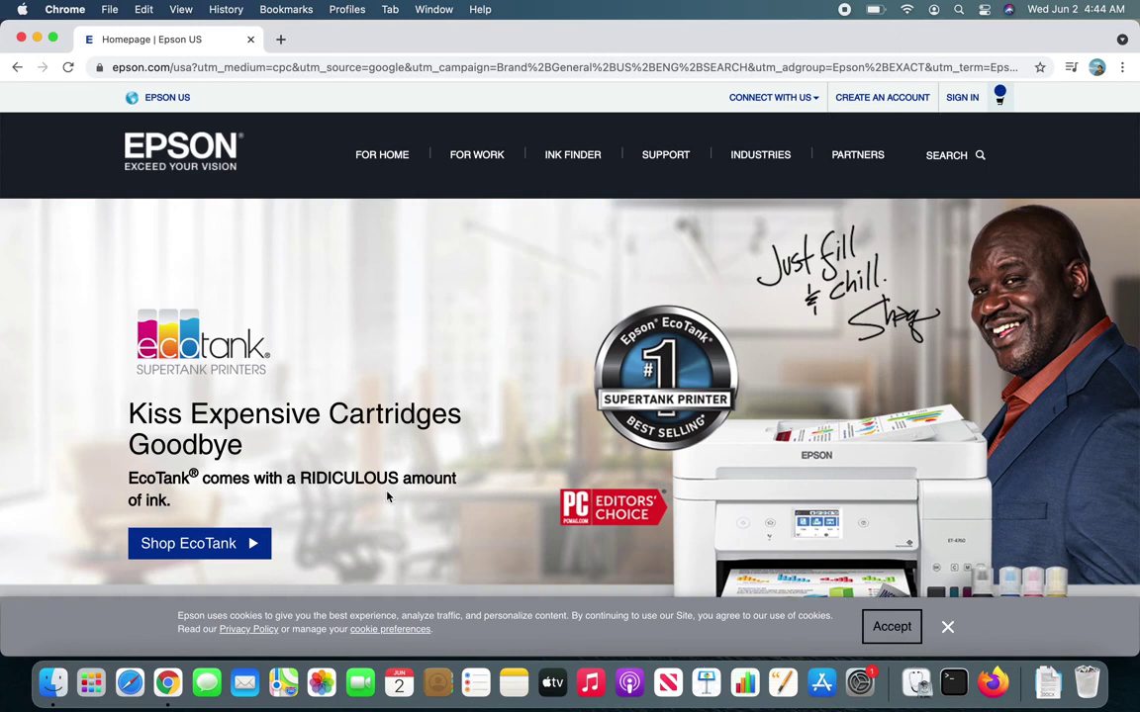
Browse the Epson US homepage, open its site search, and close the Chrome window.
scroll(387, 496, down, 1)
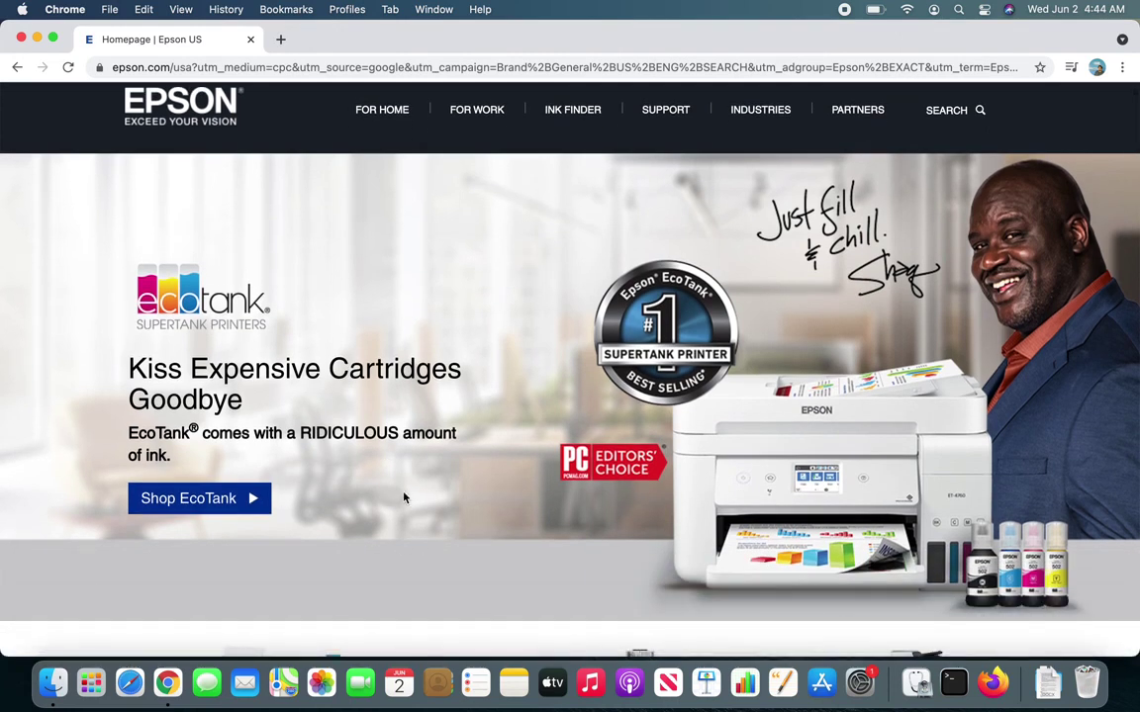
scroll(401, 496, up, 1)
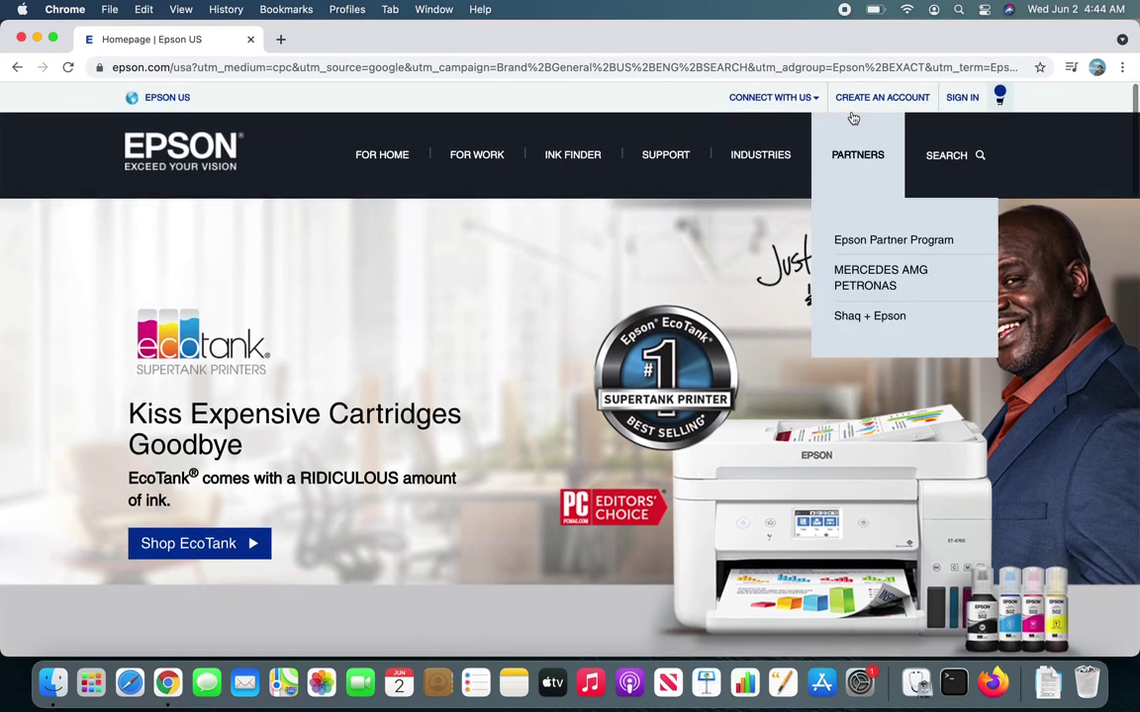
click(947, 152)
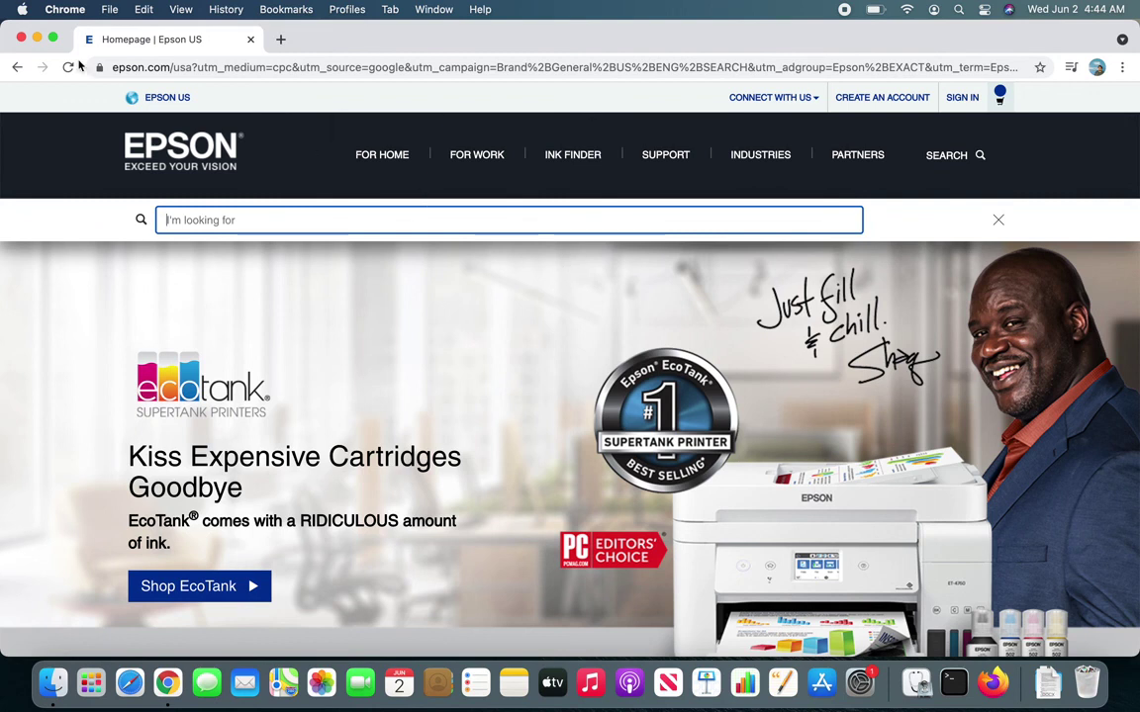
click(22, 40)
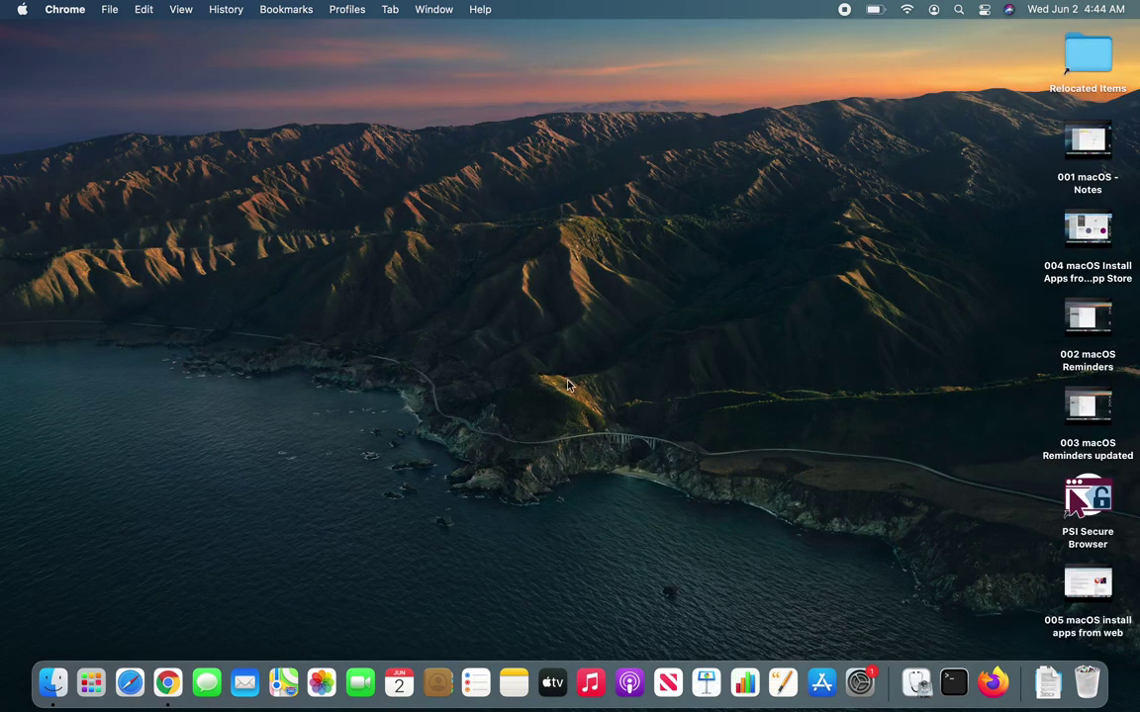